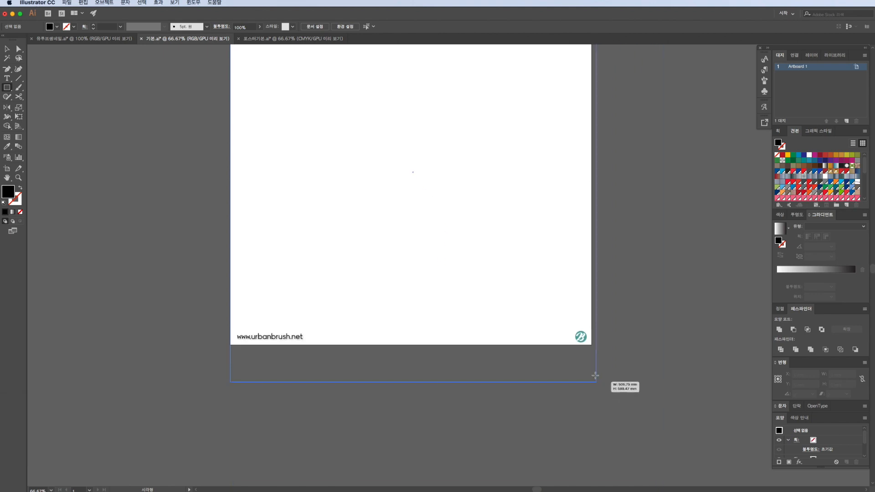
- Complete the background rectangle covering the whole artboard and fill it with dark grey 1C1C1C
{"action": "scroll", "coordinate": [591, 346], "scroll_direction": "up", "scroll_amount": 5}
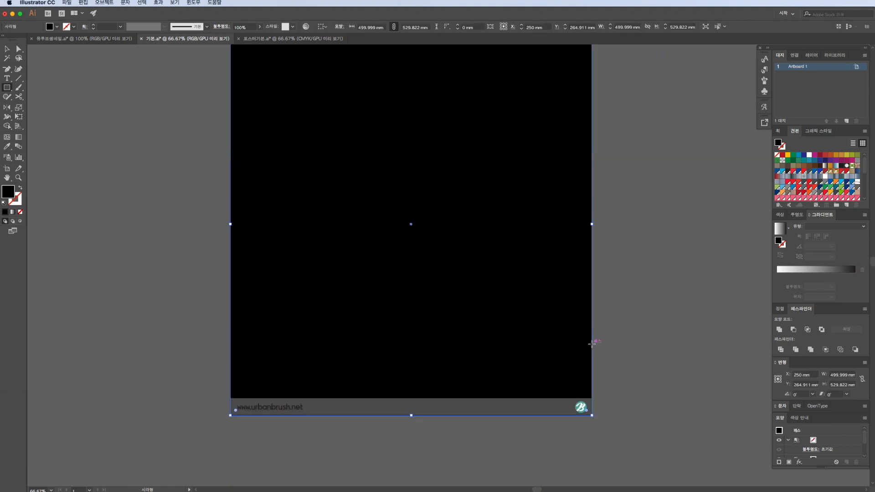
{"action": "scroll", "coordinate": [591, 346], "scroll_direction": "left", "scroll_amount": 1}
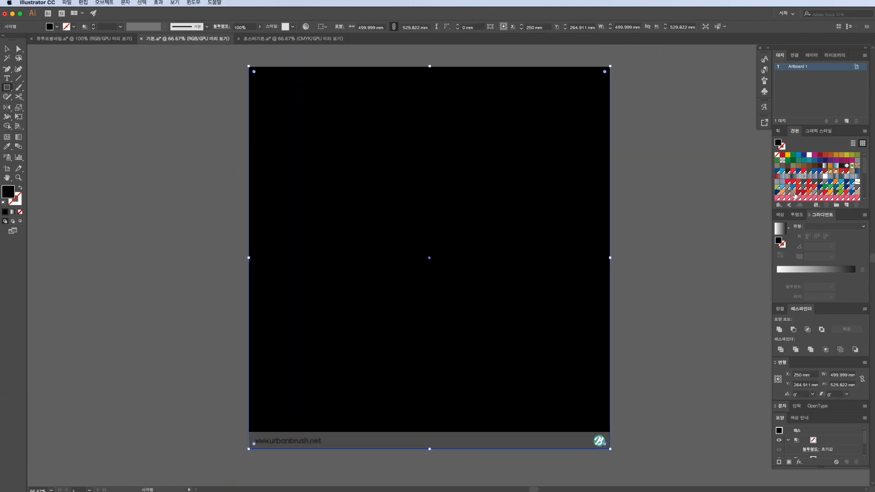
{"action": "scroll", "coordinate": [795, 196], "scroll_direction": "down", "scroll_amount": 10}
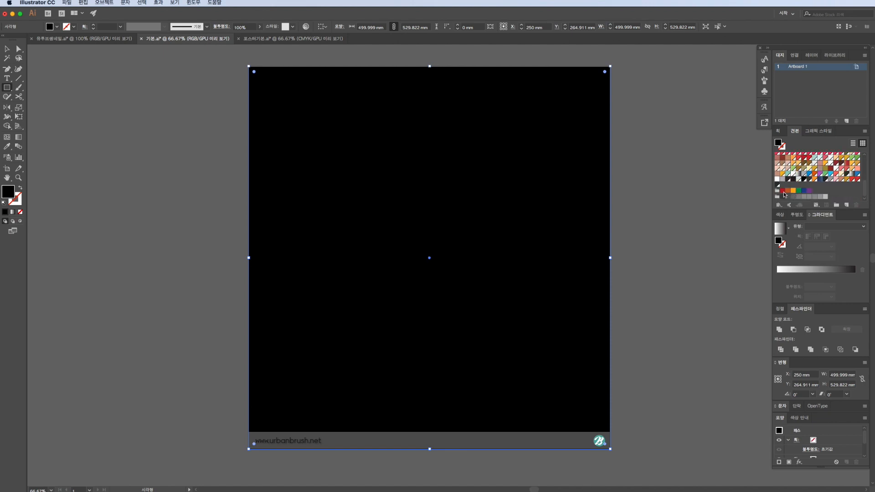
{"action": "left_click", "coordinate": [783, 196]}
{"action": "scroll", "coordinate": [684, 243], "scroll_direction": "right", "scroll_amount": 2}
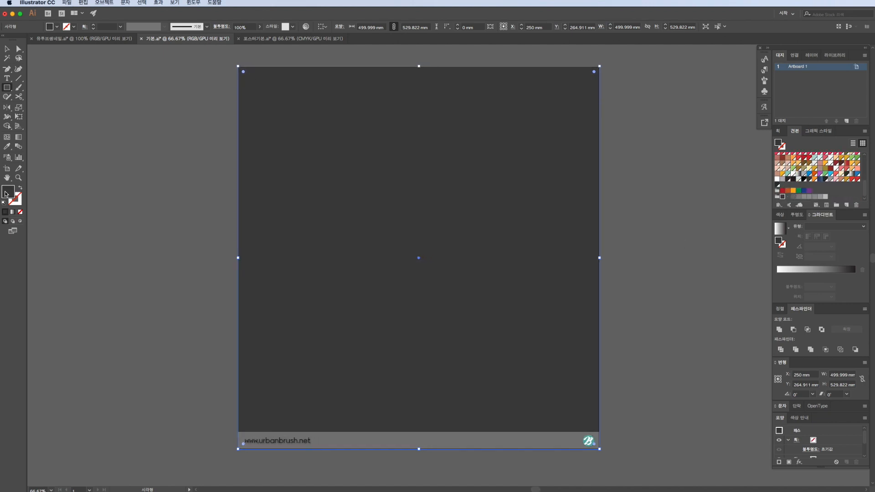
{"action": "double_click", "coordinate": [6, 193]}
{"action": "type", "text": "222222"}
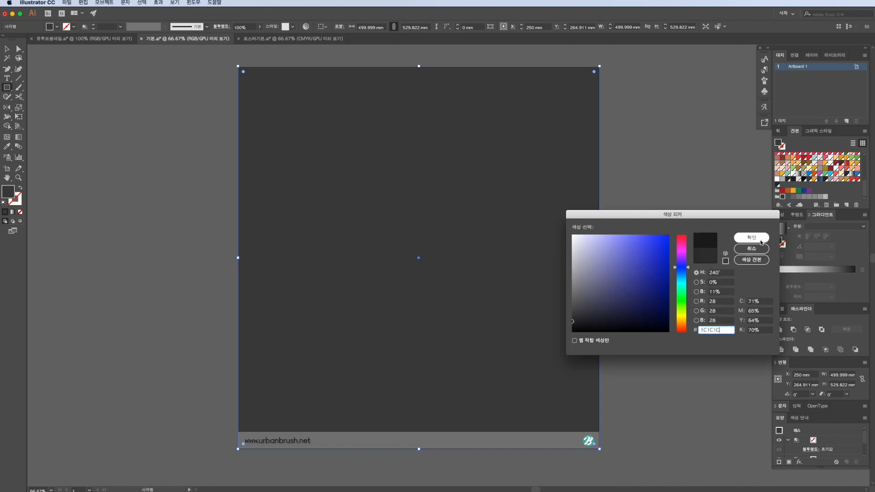
{"action": "key", "text": "Return"}
{"action": "key", "text": "super+shift+a"}
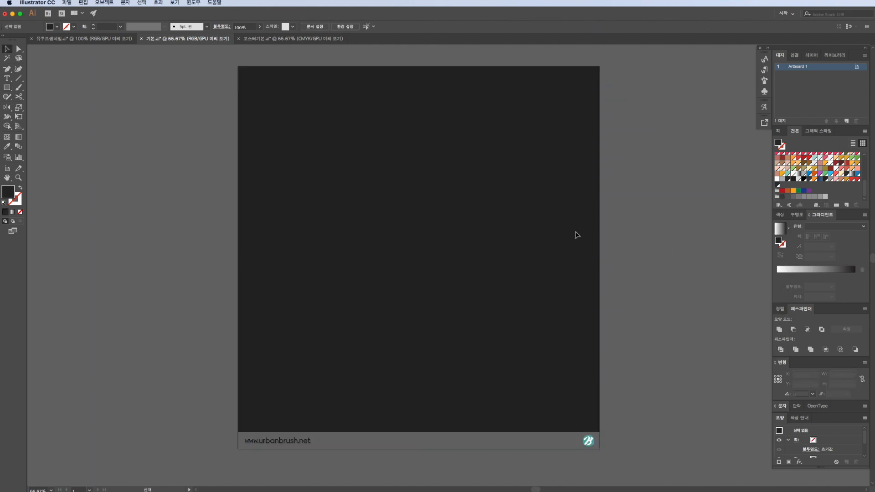
- Draw a hexagon about 303 mm wide and 262 mm high, filled with blue 265BC4, and centre it horizontally on the artboard
{"action": "left_click", "coordinate": [7, 88]}
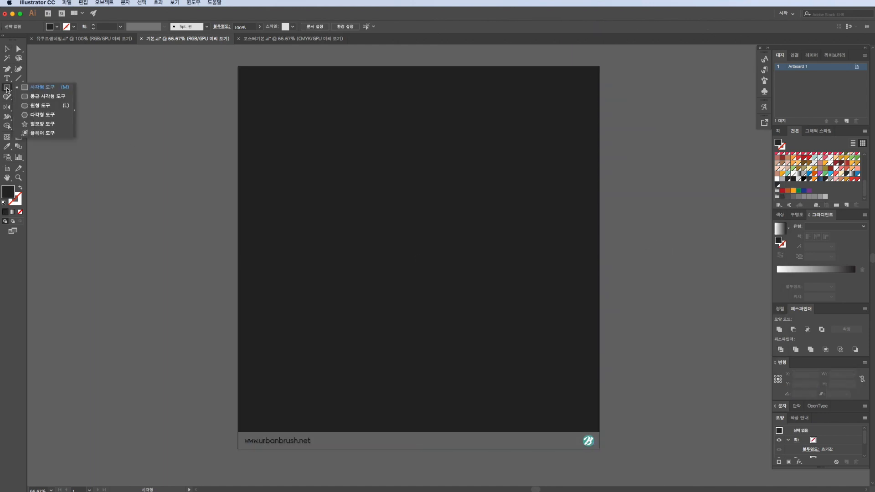
{"action": "left_click", "coordinate": [34, 115]}
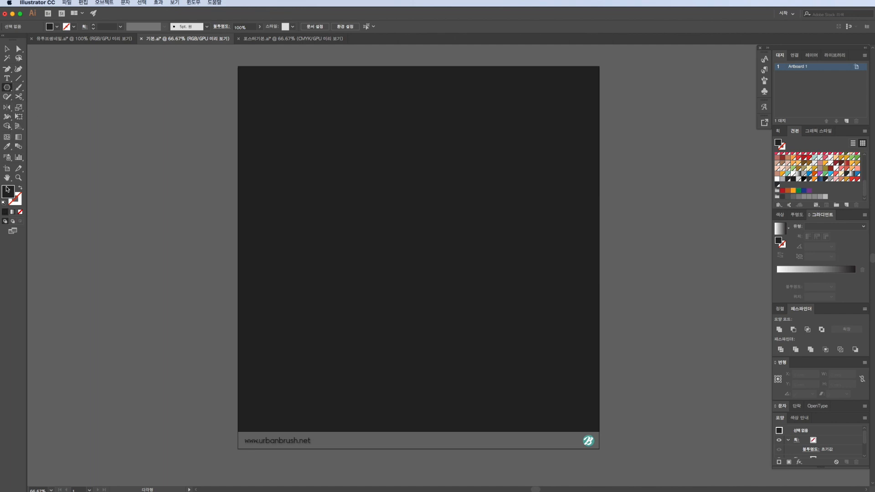
{"action": "double_click", "coordinate": [7, 190]}
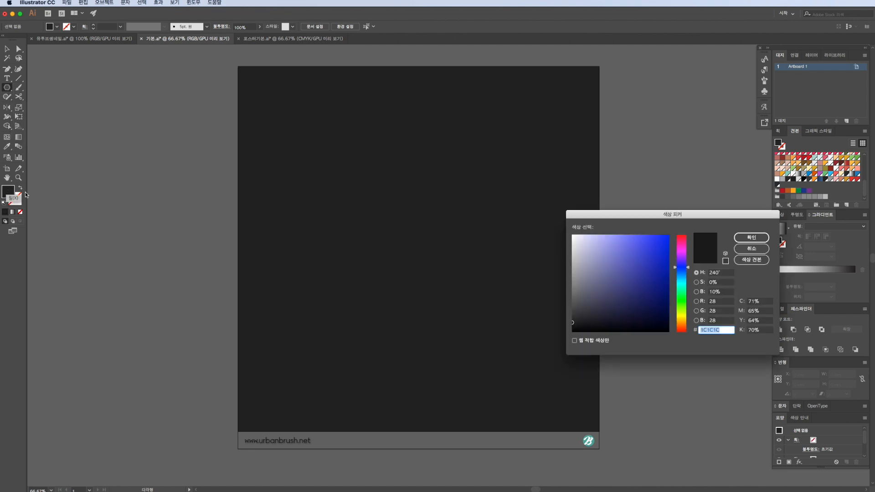
{"action": "left_click", "coordinate": [681, 279]}
{"action": "mouse_move", "coordinate": [639, 270]}
{"action": "left_mouse_down"}
{"action": "mouse_move", "coordinate": [650, 258]}
{"action": "mouse_move", "coordinate": [684, 275]}
{"action": "left_mouse_up"}
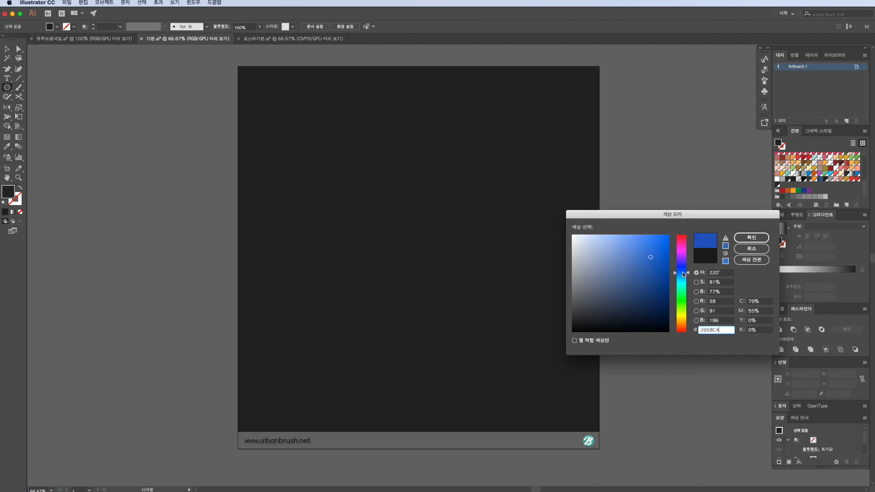
{"action": "left_click", "coordinate": [752, 237]}
{"action": "left_click_drag", "start_coordinate": [357, 185], "coordinate": [426, 258]}
{"action": "key", "text": "v"}
{"action": "left_click_drag", "start_coordinate": [387, 222], "coordinate": [436, 272]}
- Rotate the blue hexagon by 90° so that one corner points upward
{"action": "right_click", "coordinate": [423, 269]}
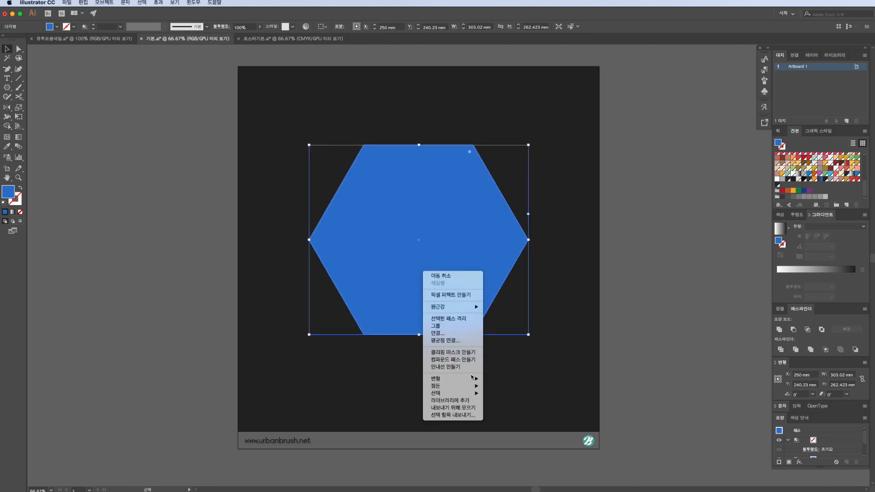
{"action": "mouse_move", "coordinate": [456, 379]}
{"action": "left_click", "coordinate": [502, 400]}
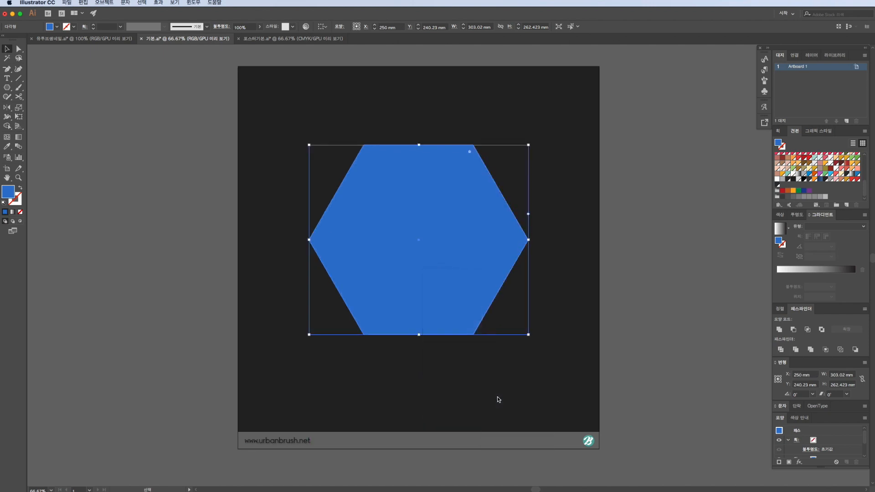
{"action": "type", "text": "90"}
{"action": "key", "text": "Return"}
{"action": "left_click", "coordinate": [664, 256]}
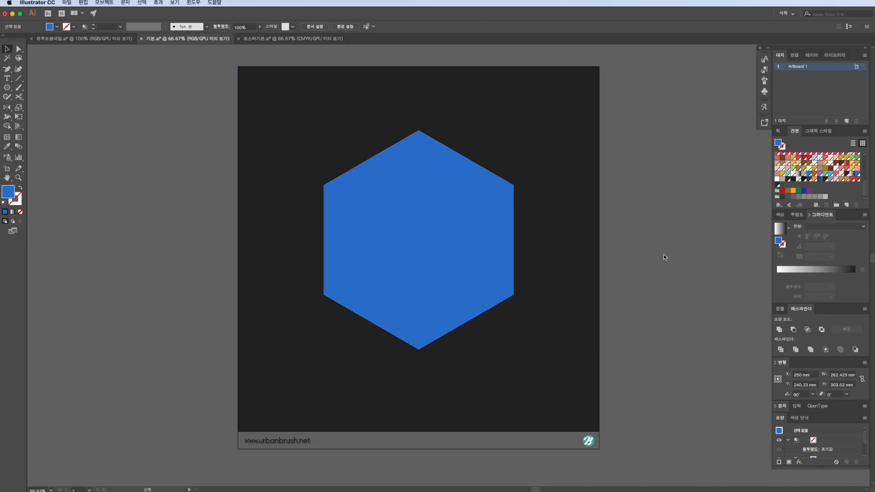
{"action": "left_click", "coordinate": [445, 239]}
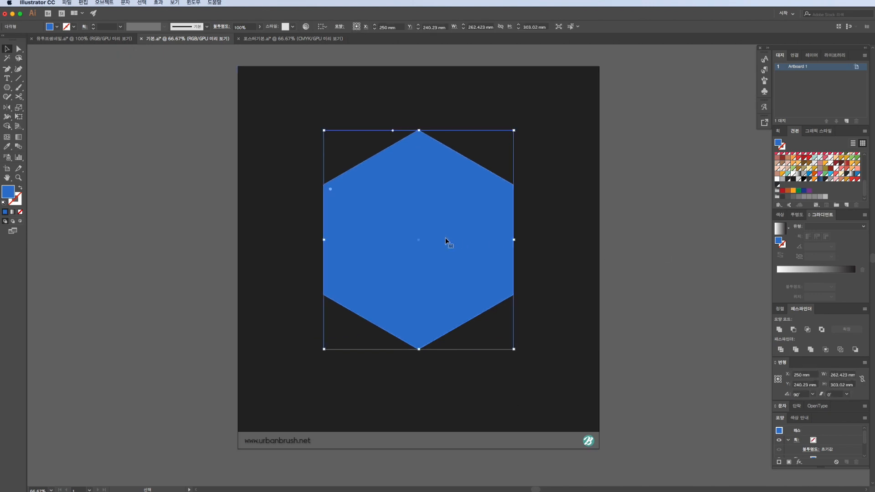
{"action": "left_click", "coordinate": [705, 345]}
- Draw three straight lines joining the opposite corners of the hexagon through its centre
{"action": "left_click", "coordinate": [19, 79]}
{"action": "left_click_drag", "start_coordinate": [323, 185], "coordinate": [513, 294]}
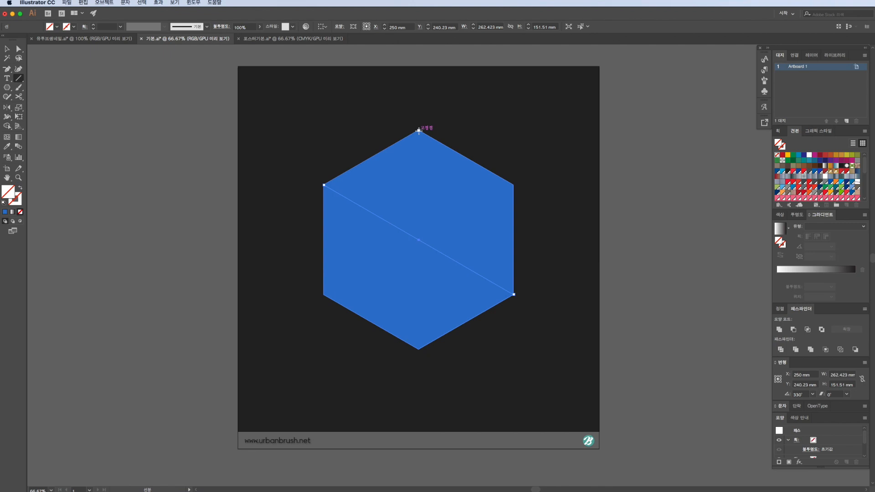
{"action": "left_click_drag", "start_coordinate": [419, 130], "coordinate": [419, 349]}
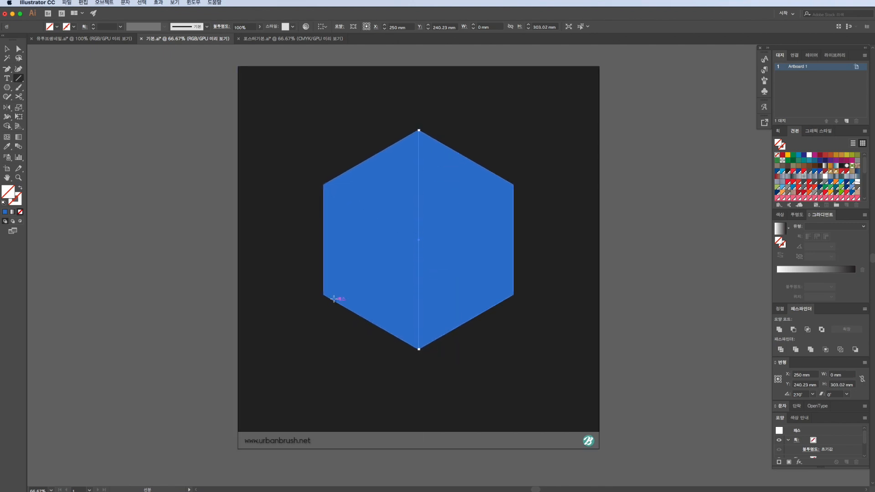
{"action": "left_click_drag", "start_coordinate": [323, 295], "coordinate": [514, 186]}
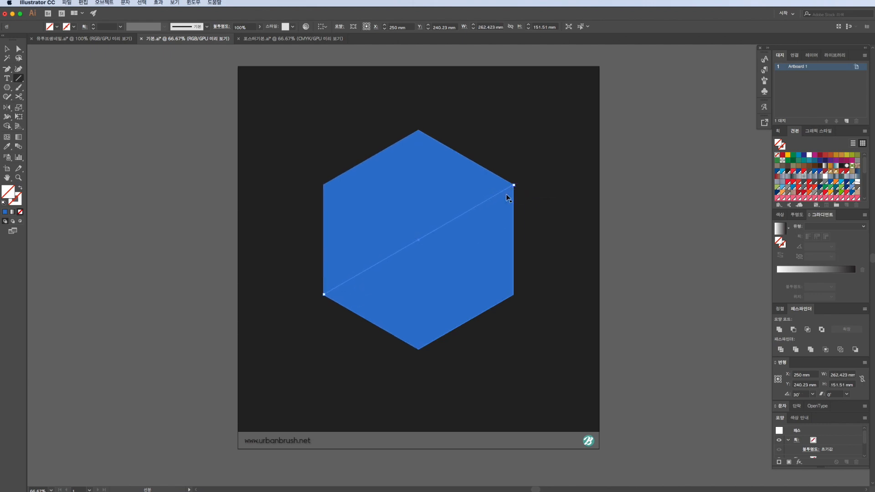
- Divide the hexagon along its three diagonals with Pathfinder Divide, leaving the background rectangle out of the selection
{"action": "key", "text": "v"}
{"action": "key", "text": "super+a"}
{"action": "left_click", "coordinate": [491, 349], "text": "shift"}
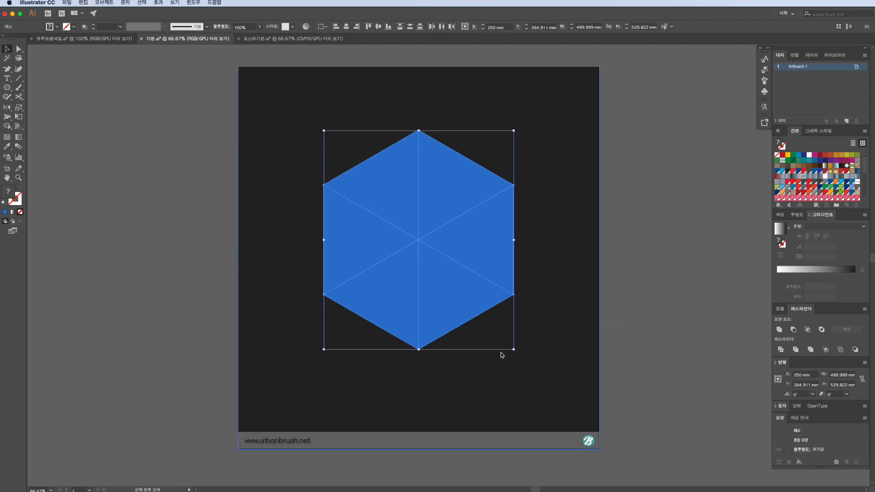
{"action": "left_click", "coordinate": [782, 351]}
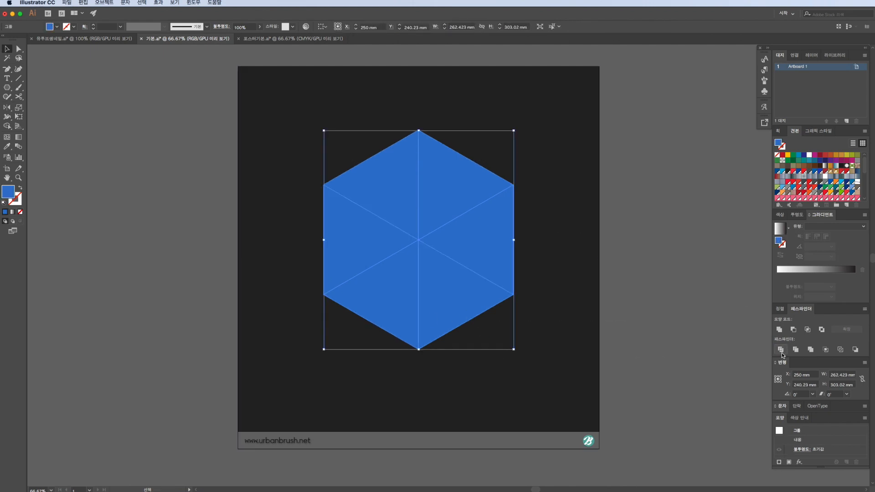
{"action": "left_click", "coordinate": [670, 306]}
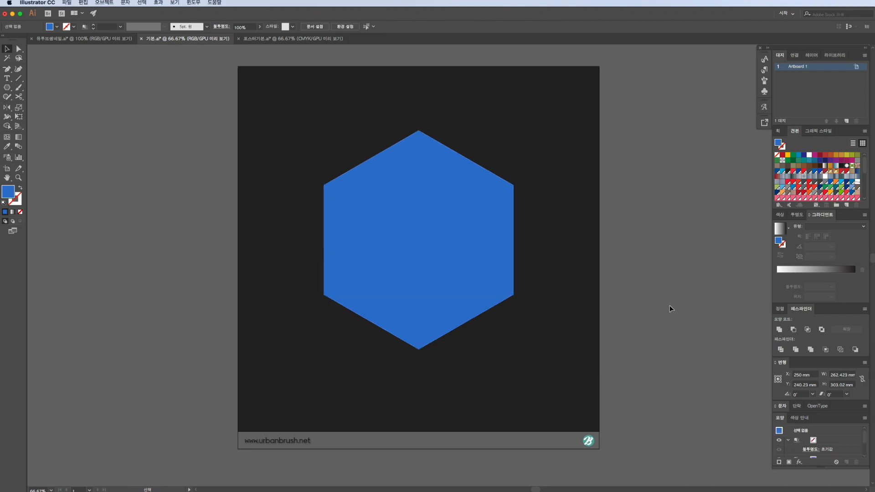
- Unite the two upper triangles of the divided hexagon into the cube's top face
{"action": "key", "text": "a"}
{"action": "left_click", "coordinate": [458, 192]}
{"action": "left_click", "coordinate": [395, 192], "text": "shift"}
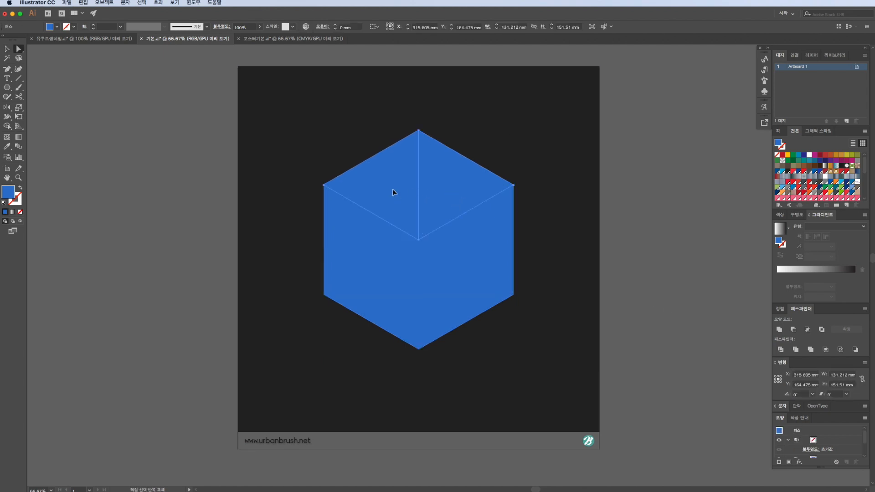
{"action": "left_click", "coordinate": [781, 332]}
- Unite the two right-hand triangles of the hexagon into the cube's right face
{"action": "left_click", "coordinate": [490, 269]}
{"action": "left_click", "coordinate": [458, 297], "text": "shift"}
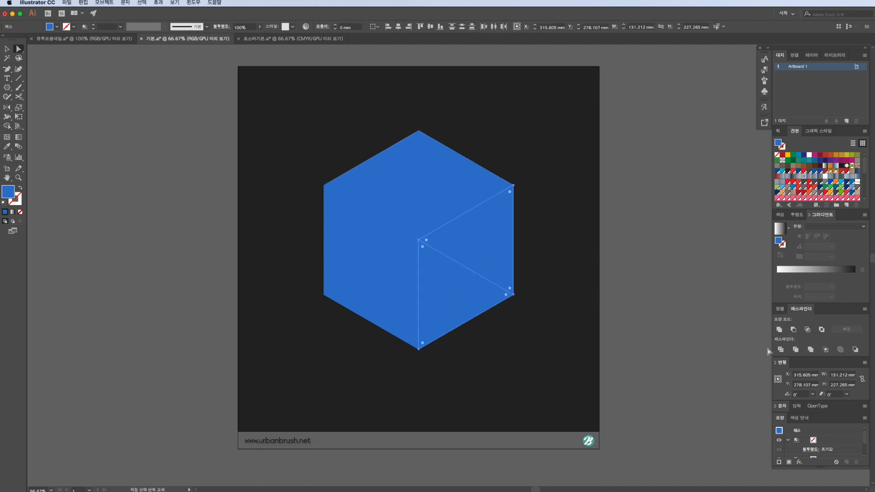
{"action": "left_click", "coordinate": [779, 330]}
- Unite the two left-hand triangles of the hexagon into the cube's left face
{"action": "left_click", "coordinate": [398, 279]}
{"action": "left_click", "coordinate": [363, 244], "text": "shift"}
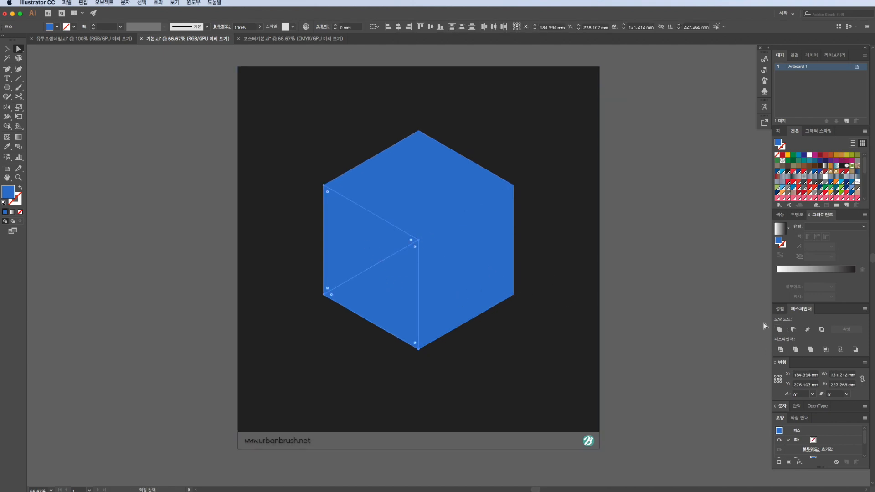
{"action": "left_click", "coordinate": [779, 329]}
{"action": "left_click", "coordinate": [491, 275]}
{"action": "left_click", "coordinate": [412, 167]}
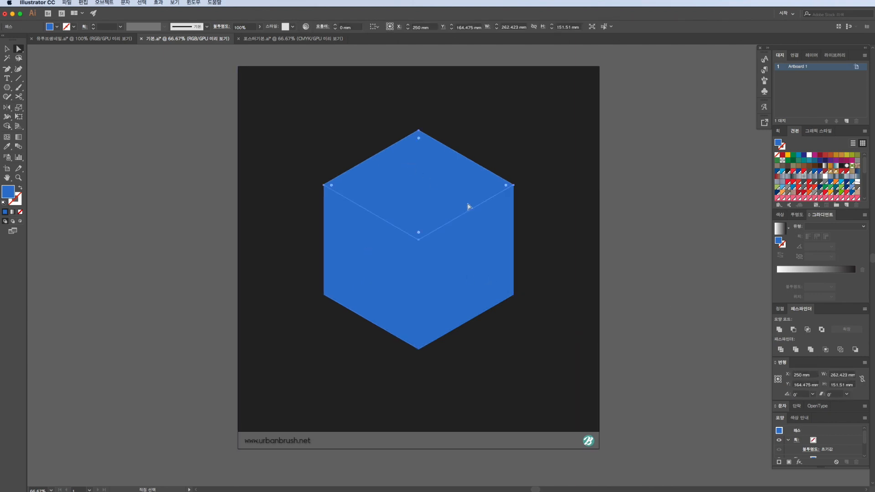
- Change the fill of the whole cube group to light cyan 49D4E2
{"action": "key", "text": "v"}
{"action": "left_click", "coordinate": [421, 238]}
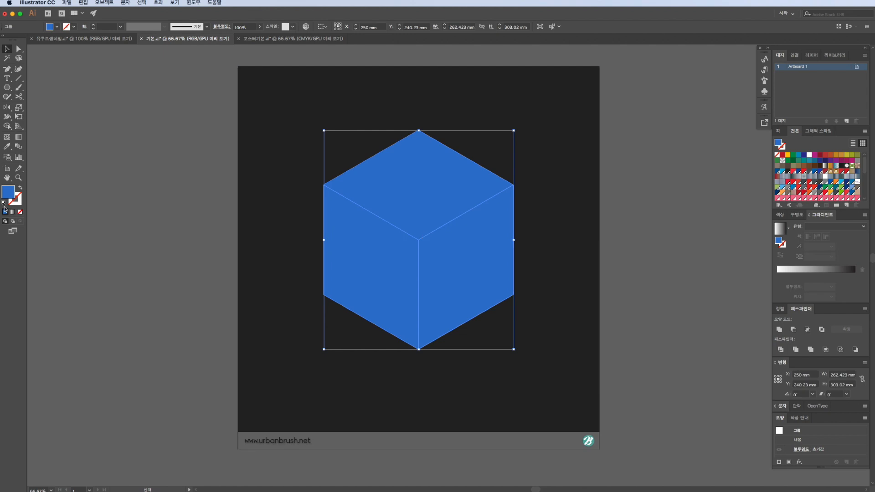
{"action": "double_click", "coordinate": [8, 192]}
{"action": "left_click", "coordinate": [640, 246]}
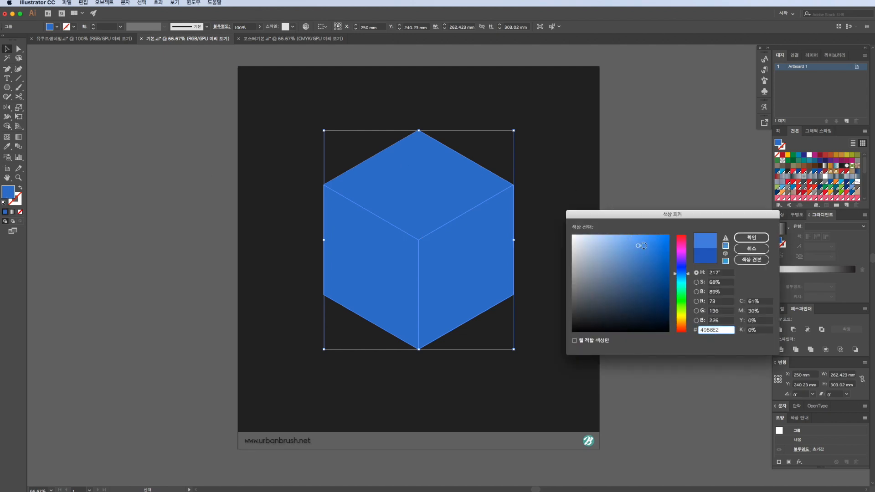
{"action": "left_click_drag", "start_coordinate": [677, 272], "coordinate": [681, 282]}
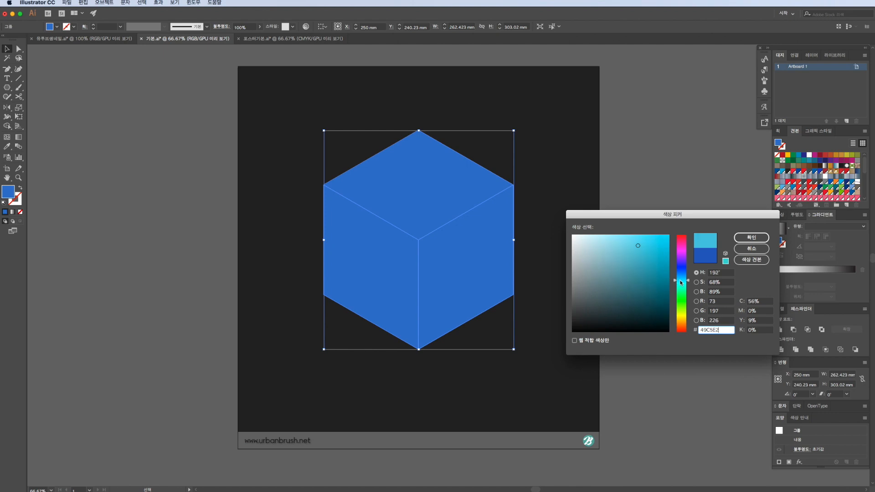
{"action": "left_click_drag", "start_coordinate": [680, 282], "coordinate": [679, 283]}
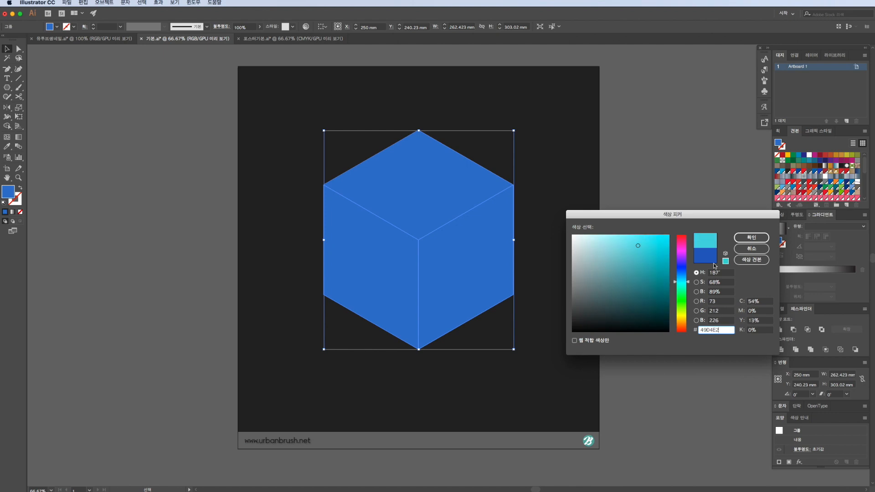
{"action": "left_click", "coordinate": [751, 238]}
{"action": "left_click", "coordinate": [669, 212]}
- Fill only the cube's right face with the darker teal 27B1B7
{"action": "key", "text": "a"}
{"action": "left_click", "coordinate": [463, 244]}
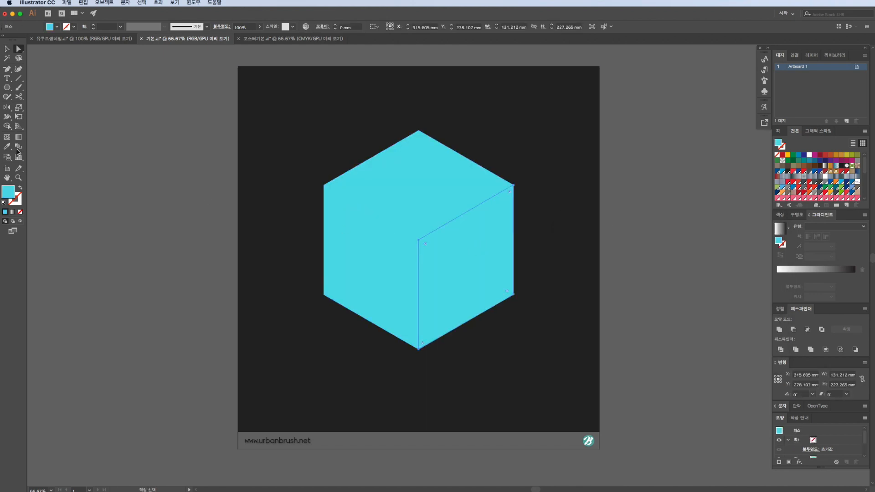
{"action": "double_click", "coordinate": [11, 195]}
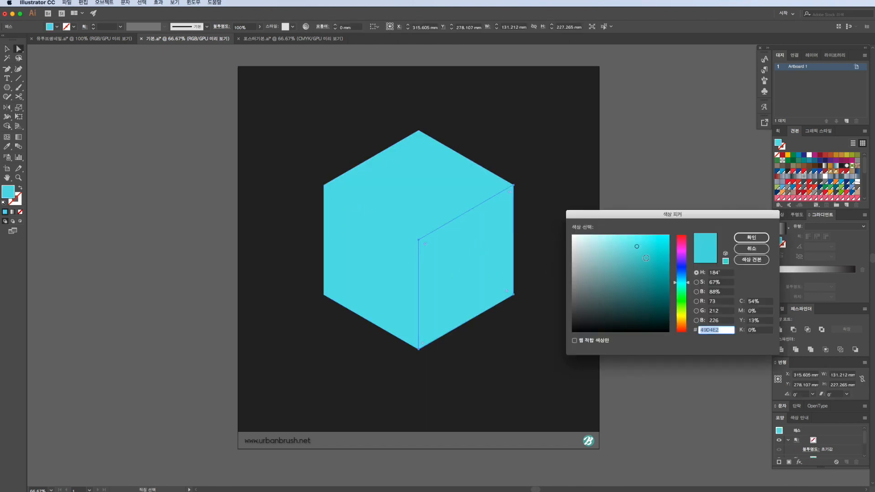
{"action": "type", "text": "27B1B7"}
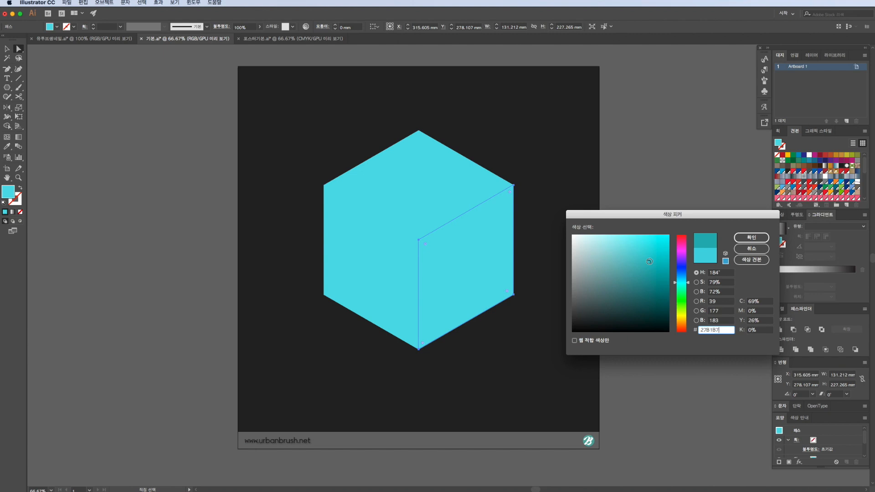
{"action": "left_click", "coordinate": [752, 238]}
{"action": "left_click", "coordinate": [657, 256]}
- Recolour the cube's left face by sampling the right face's teal and picking a lighter, mid-tone turquoise from it
{"action": "left_click", "coordinate": [352, 272]}
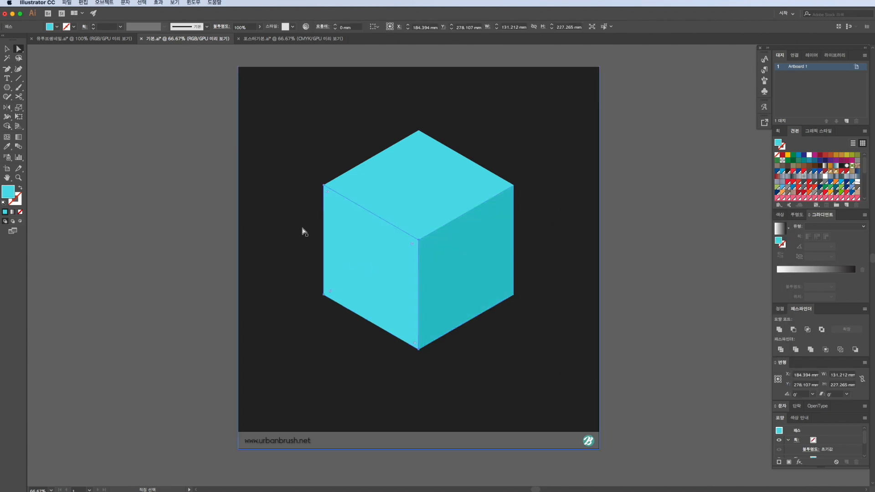
{"action": "key", "text": "i"}
{"action": "left_click", "coordinate": [471, 250]}
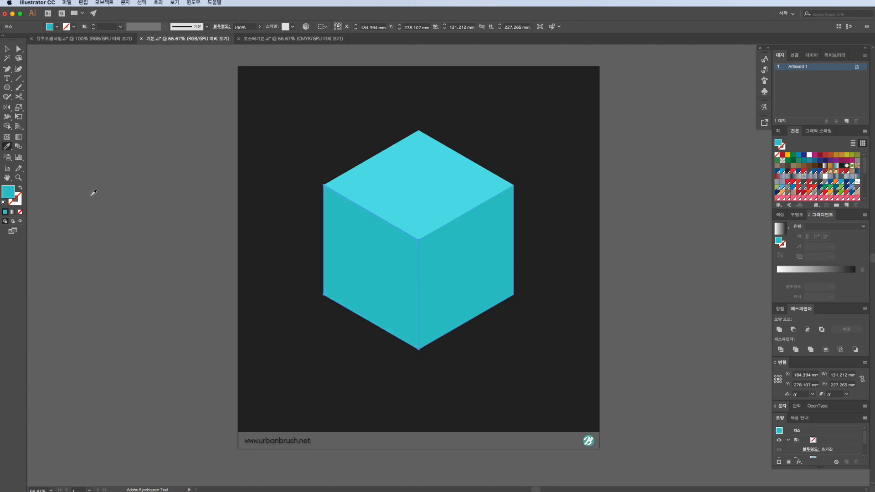
{"action": "double_click", "coordinate": [8, 194]}
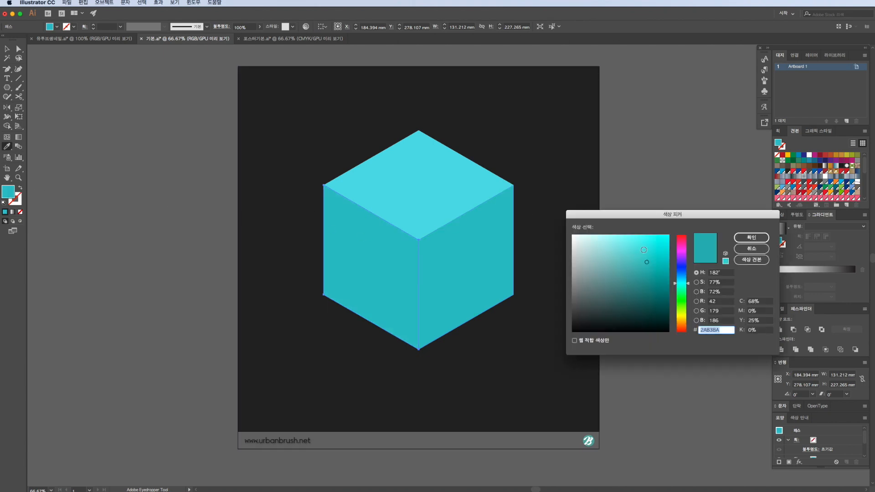
{"action": "left_click", "coordinate": [646, 254]}
{"action": "left_click", "coordinate": [753, 238]}
{"action": "key", "text": "a"}
{"action": "left_click", "coordinate": [680, 262]}
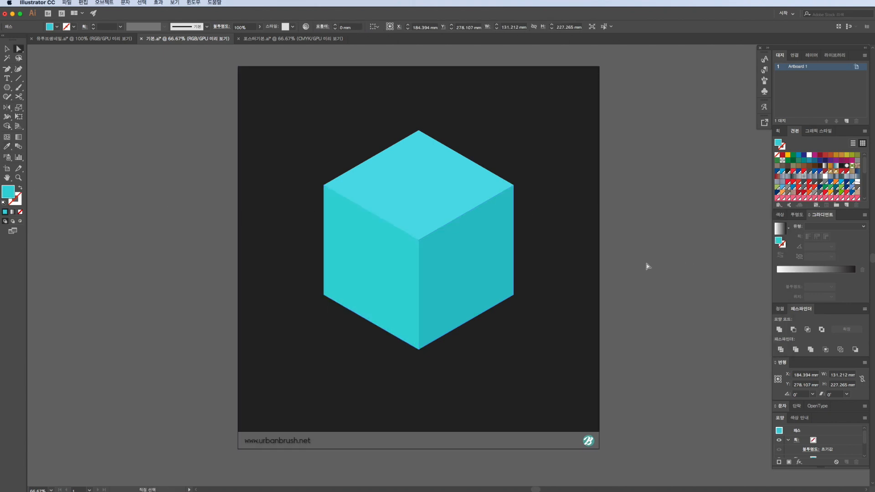
- Paste a copy of the cube and reflect it across the horizontal axis
{"action": "left_click", "coordinate": [395, 268]}
{"action": "key", "text": "v"}
{"action": "left_click", "coordinate": [412, 209]}
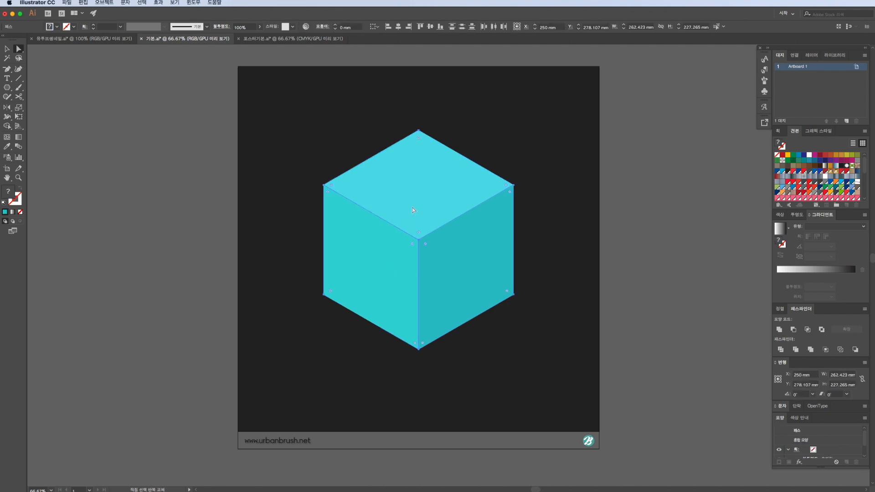
{"action": "left_click_drag", "start_coordinate": [423, 243], "coordinate": [461, 244]}
{"action": "right_click", "coordinate": [462, 243]}
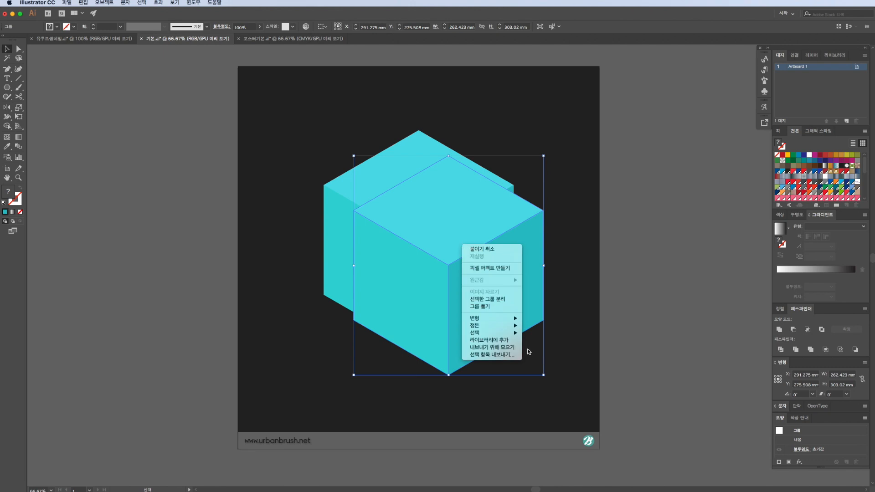
{"action": "mouse_move", "coordinate": [493, 319]}
{"action": "left_click", "coordinate": [537, 345]}
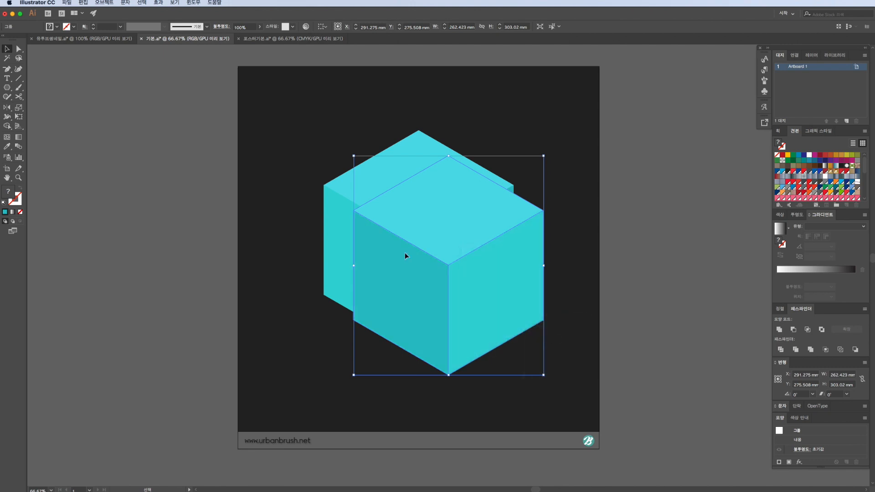
{"action": "left_click", "coordinate": [20, 72]}
{"action": "key", "text": "Return"}
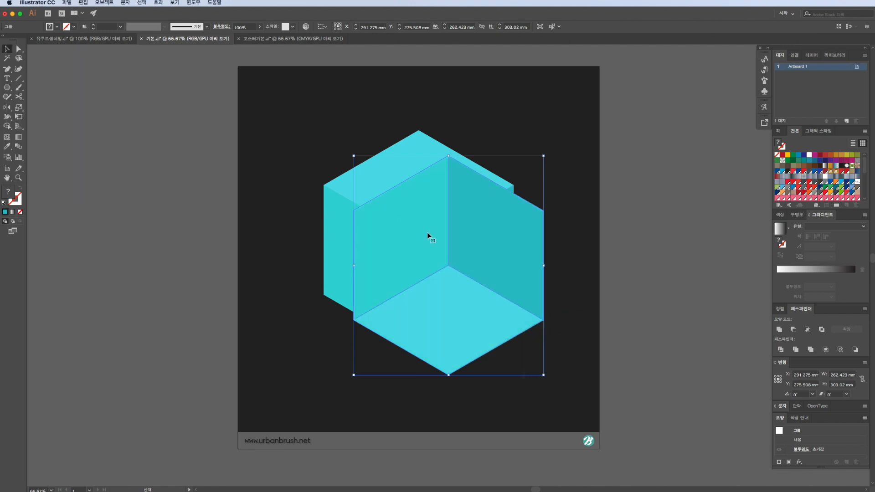
- Reflect the copied cube across the vertical axis
{"action": "right_click", "coordinate": [442, 238]}
{"action": "mouse_move", "coordinate": [474, 308]}
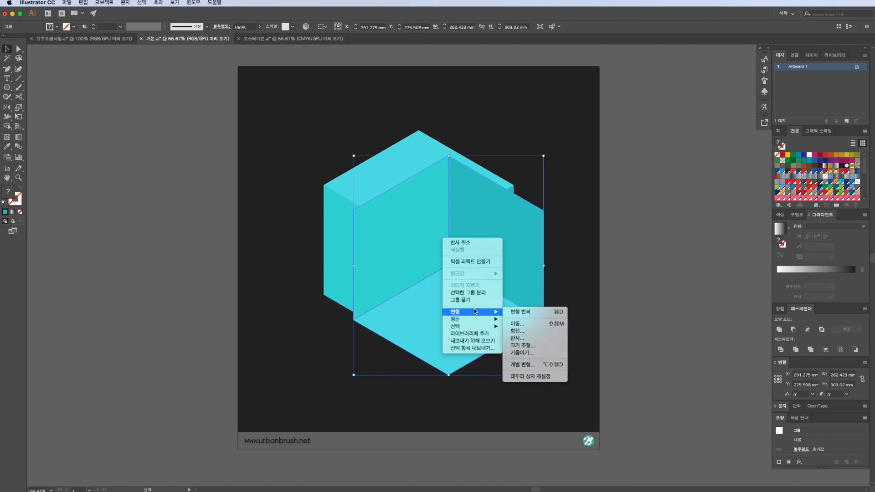
{"action": "left_click", "coordinate": [532, 335]}
{"action": "left_click", "coordinate": [19, 83]}
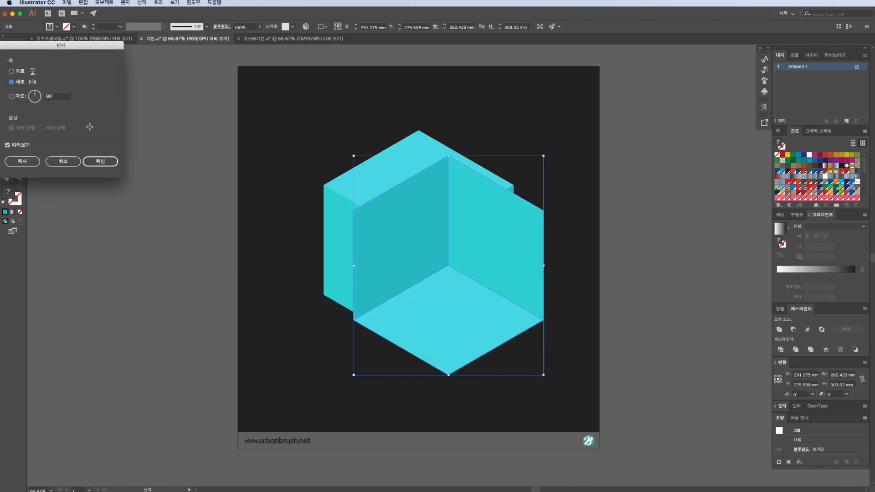
{"action": "key", "text": "Return"}
- Align the reflected copy over the original cube and shrink it about its centre to about 119 × 138 mm
{"action": "left_click_drag", "start_coordinate": [492, 280], "coordinate": [444, 277]}
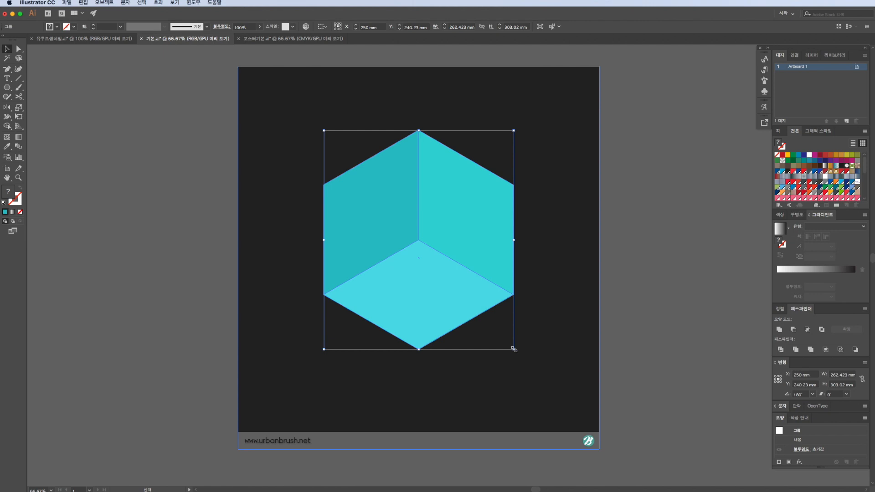
{"action": "left_click_drag", "start_coordinate": [514, 349], "coordinate": [475, 289]}
{"action": "left_click", "coordinate": [659, 294]}
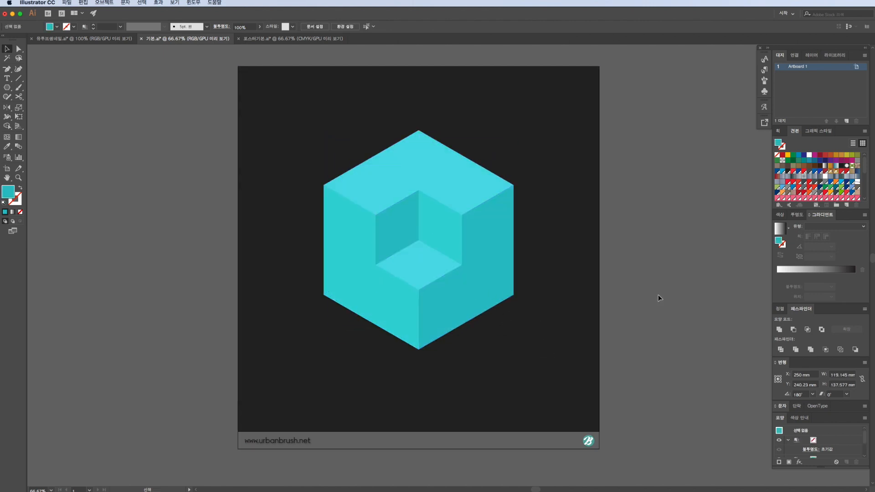
- Scale both cubes together until the outer one is about 207 × 239 mm, and move them slightly up the artboard
{"action": "scroll", "coordinate": [658, 294], "scroll_direction": "left", "scroll_amount": 2}
{"action": "scroll", "coordinate": [657, 295], "scroll_direction": "right", "scroll_amount": 2}
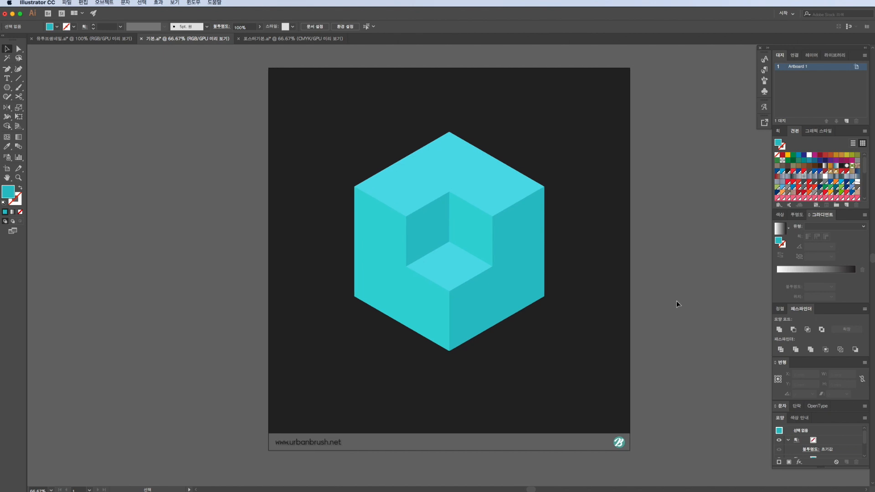
{"action": "left_click_drag", "start_coordinate": [629, 106], "coordinate": [328, 363]}
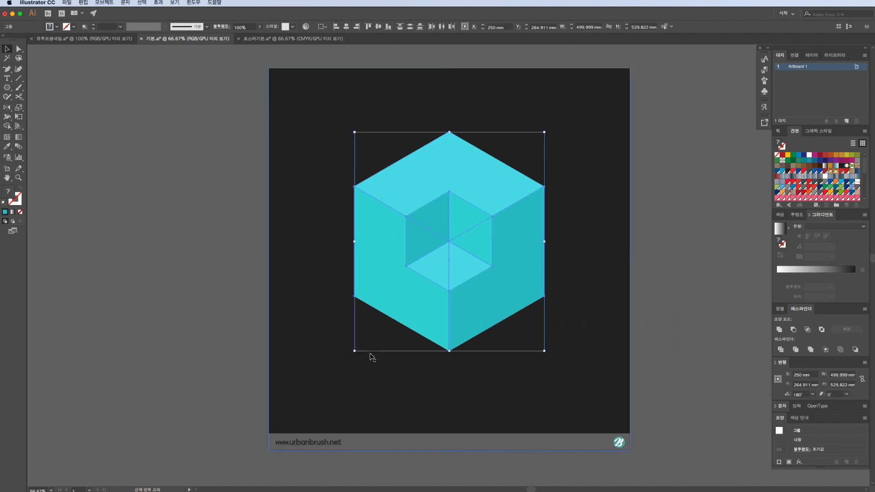
{"action": "left_click_drag", "start_coordinate": [546, 352], "coordinate": [526, 329]}
{"action": "left_click_drag", "start_coordinate": [481, 290], "coordinate": [481, 284]}
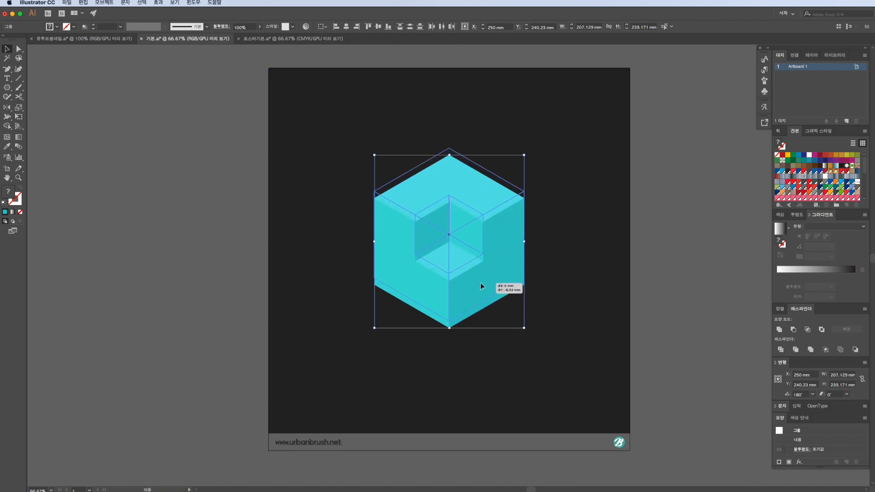
{"action": "left_click", "coordinate": [704, 343]}
- Add a point text object below the cube and fill it with the turquoise sampled from the cube's left face
{"action": "left_click", "coordinate": [6, 78]}
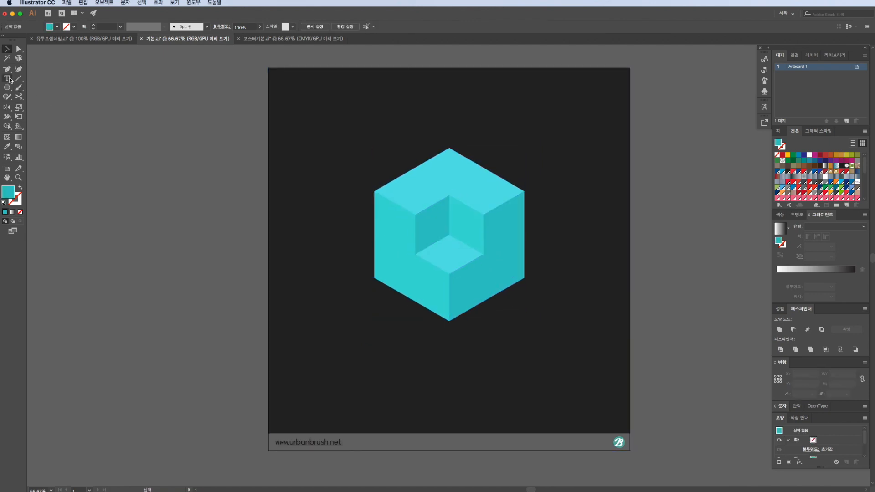
{"action": "left_click", "coordinate": [390, 372]}
{"action": "key", "text": "Escape"}
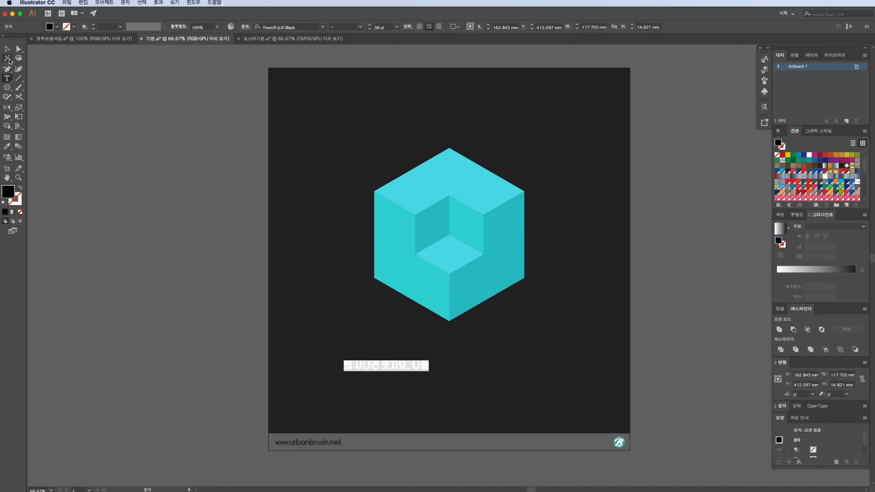
{"action": "key", "text": "i"}
{"action": "left_click", "coordinate": [382, 249]}
{"action": "key", "text": "v"}
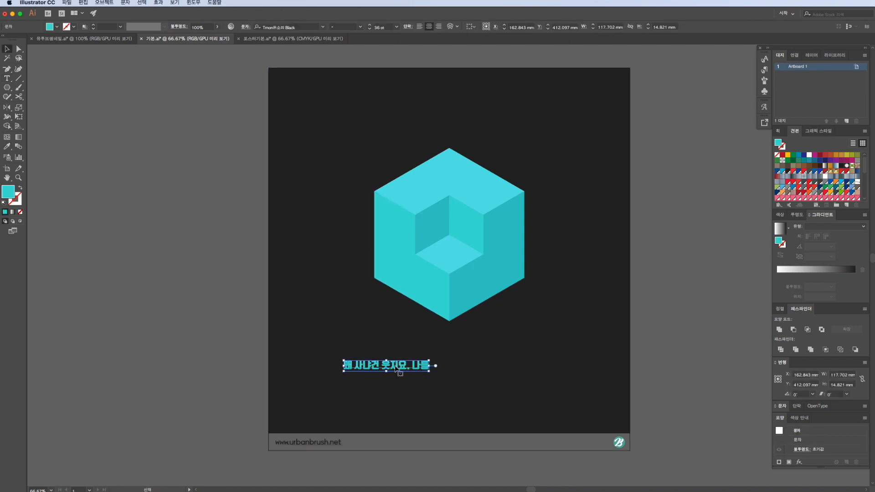
- Replace the placeholder text with URBANBRUSH
{"action": "double_click", "coordinate": [392, 368]}
{"action": "key", "text": "super+a"}
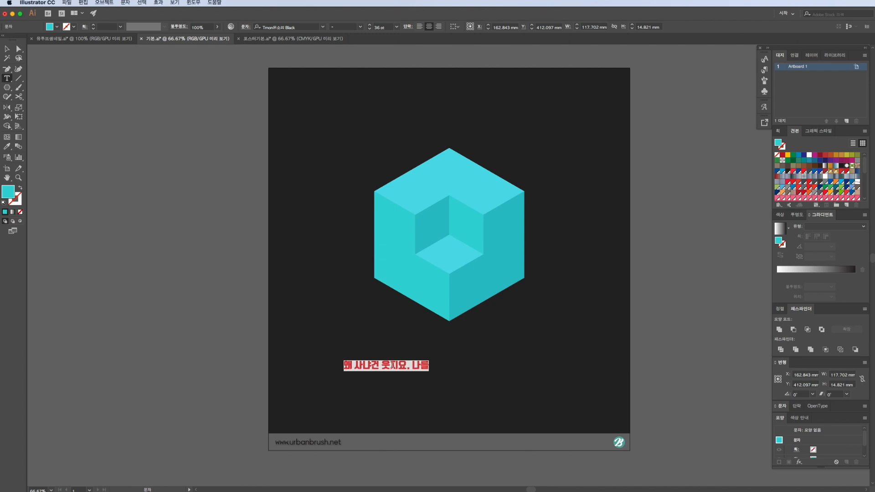
{"action": "type", "text": "URBANBRUSH"}
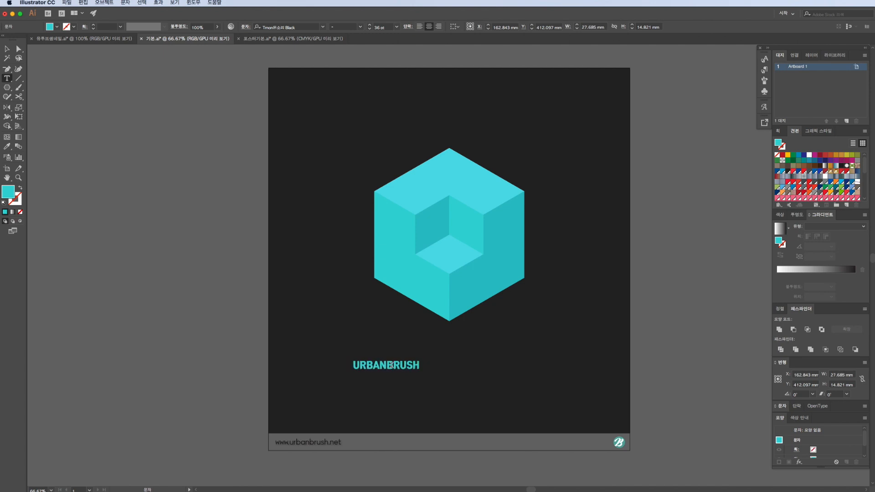
{"action": "left_click", "coordinate": [7, 49]}
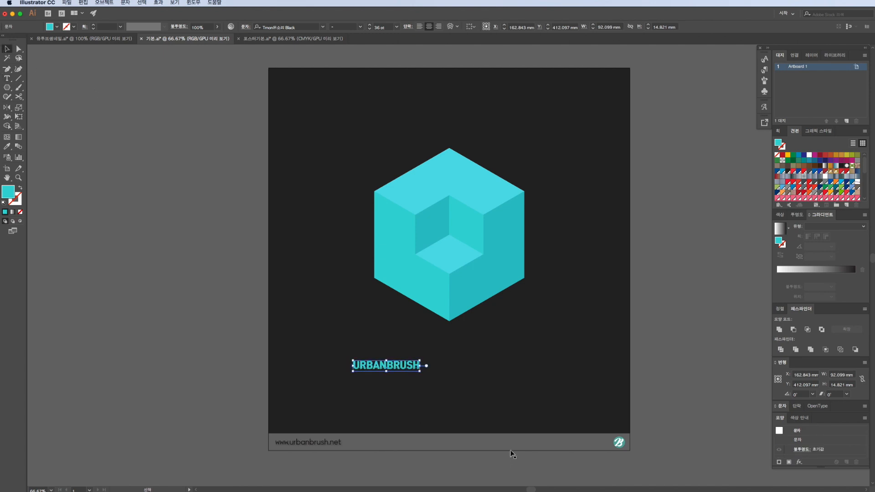
- Enlarge the URBANBRUSH text to about 215 mm wide and centre it just below the cube
{"action": "left_click_drag", "start_coordinate": [420, 373], "coordinate": [510, 400]}
{"action": "left_click_drag", "start_coordinate": [472, 375], "coordinate": [490, 348]}
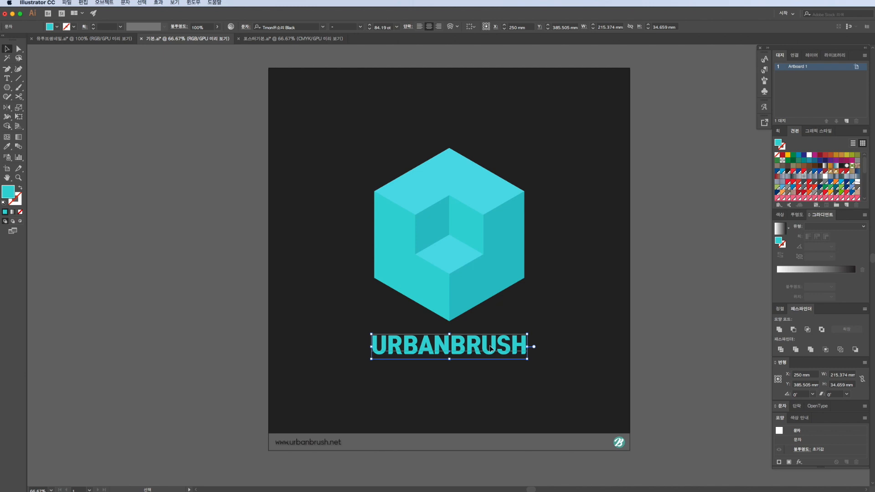
{"action": "left_click", "coordinate": [549, 337]}
- Convert the URBANBRUSH text to outlines
{"action": "left_click", "coordinate": [518, 349]}
{"action": "left_click", "coordinate": [123, 7]}
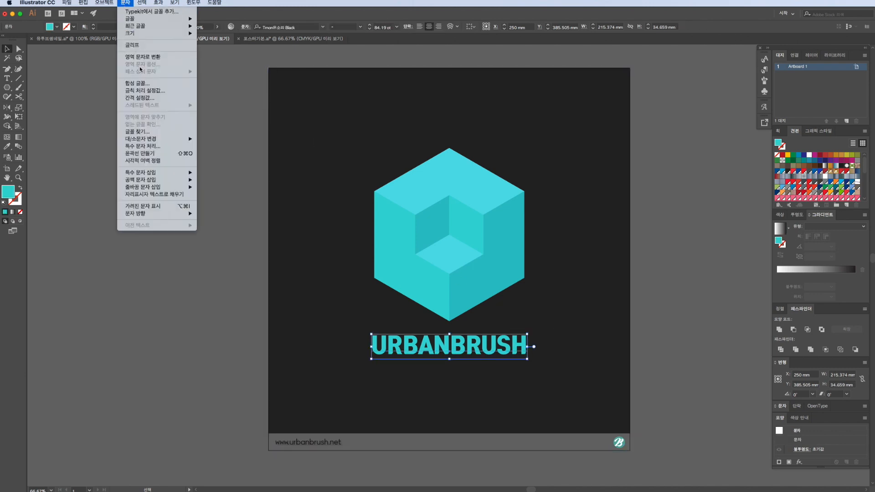
{"action": "left_click", "coordinate": [138, 154]}
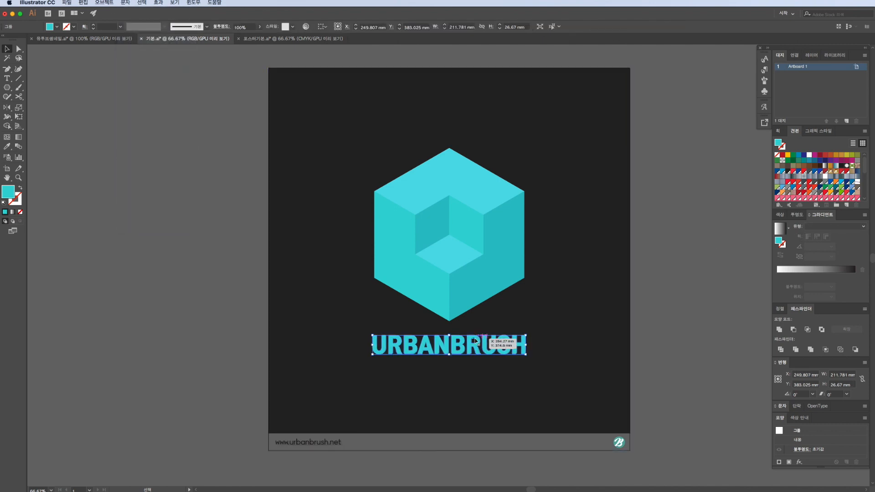
{"action": "left_click", "coordinate": [696, 319]}
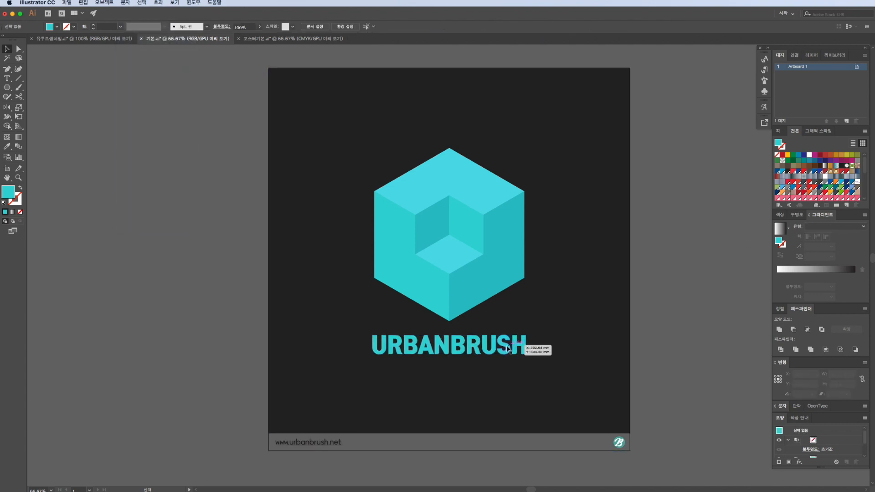
- Add the colours used in the artwork to the document swatches
{"action": "left_click", "coordinate": [496, 267]}
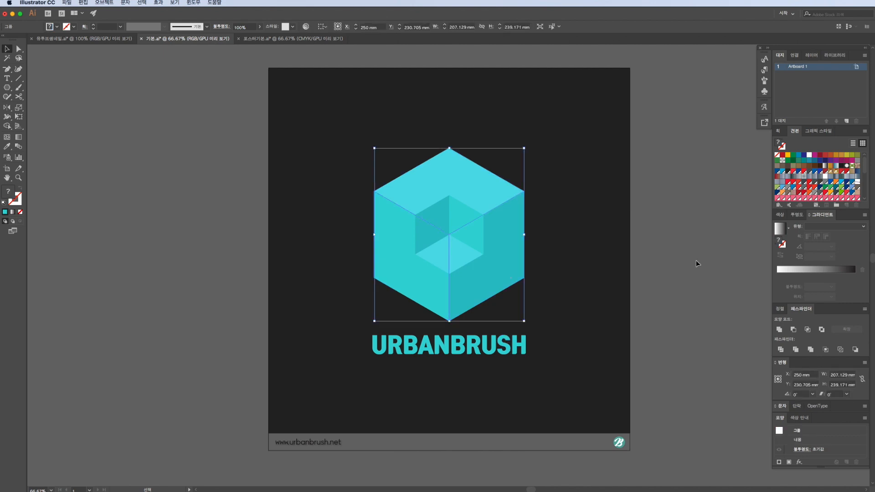
{"action": "left_click", "coordinate": [696, 264]}
{"action": "left_click", "coordinate": [865, 133]}
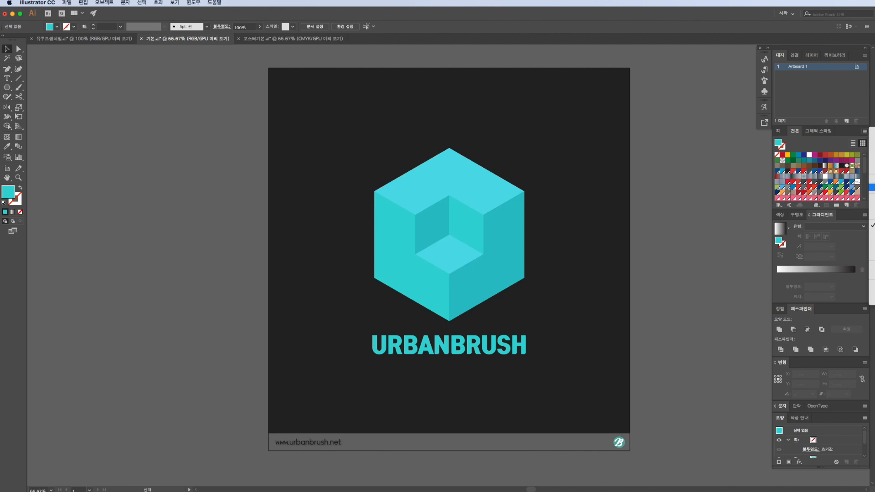
{"action": "left_click", "coordinate": [873, 187]}
{"action": "scroll", "coordinate": [816, 186], "scroll_direction": "down", "scroll_amount": 5}
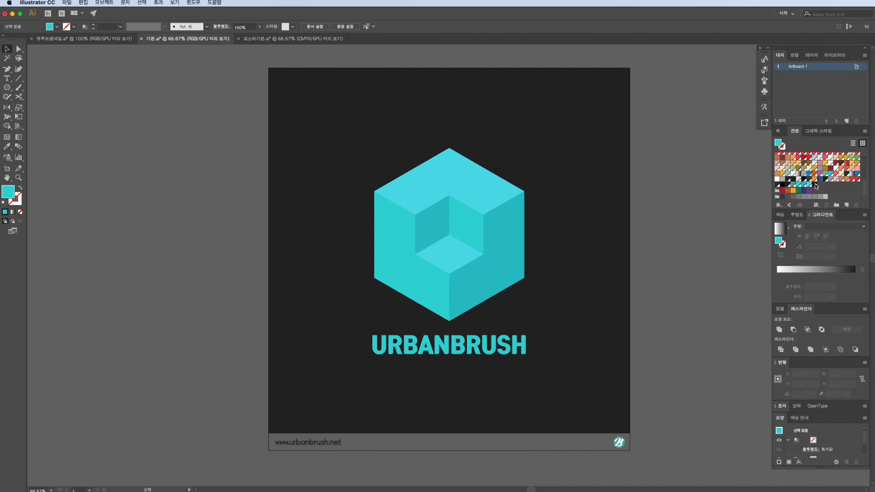
- Apply a linear gradient to the URBANBRUSH lettering and set its black end stop to the turquoise swatch
{"action": "left_click", "coordinate": [524, 349]}
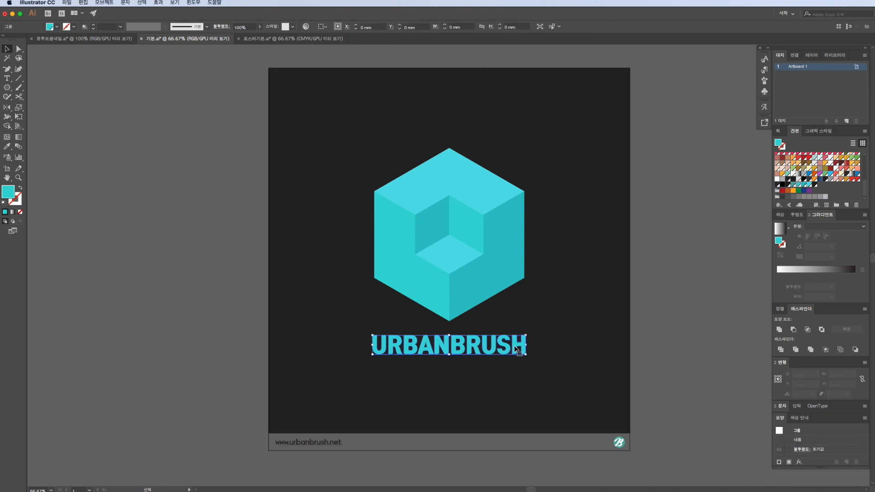
{"action": "left_click", "coordinate": [836, 228]}
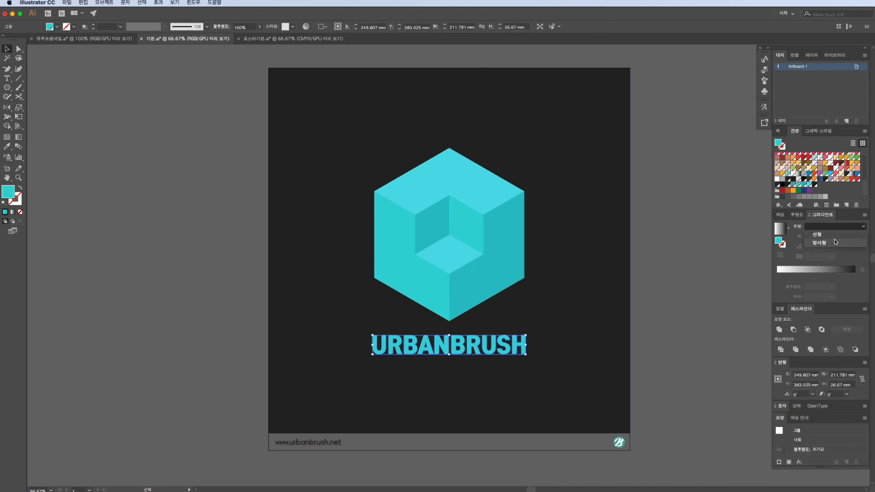
{"action": "left_click", "coordinate": [835, 239]}
{"action": "double_click", "coordinate": [855, 277]}
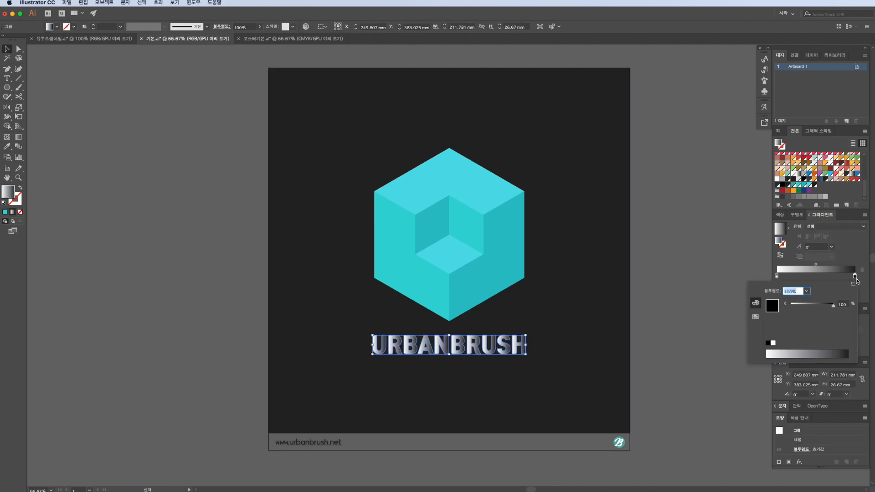
{"action": "left_click", "coordinate": [756, 317]}
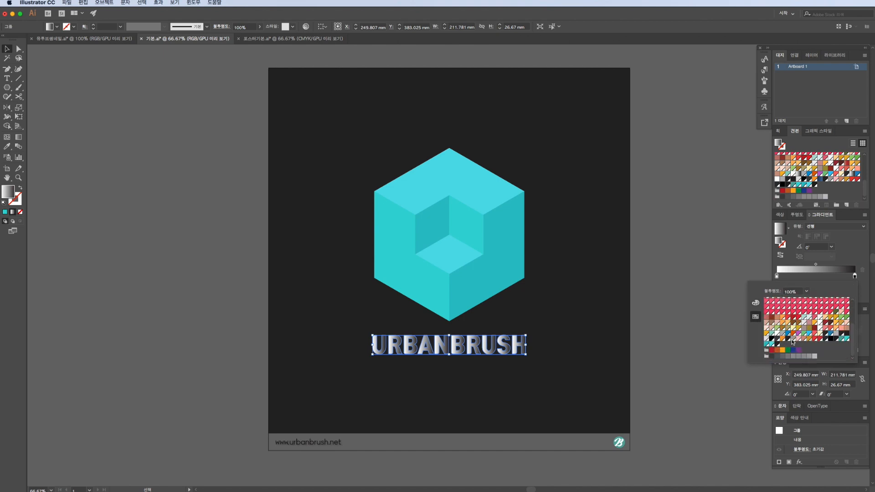
{"action": "left_click", "coordinate": [846, 341]}
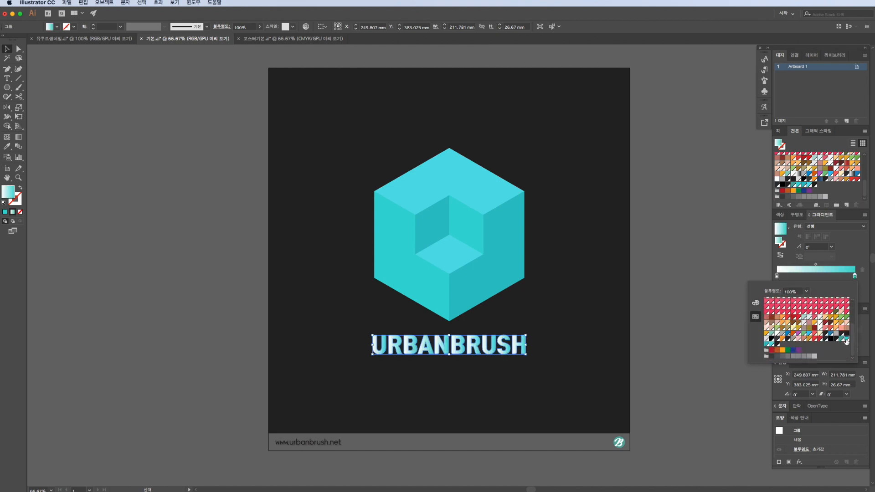
- Set the gradient's white start stop to a muted, darker teal swatch, trying other turquoise swatches first
{"action": "double_click", "coordinate": [776, 276]}
{"action": "left_click", "coordinate": [767, 345]}
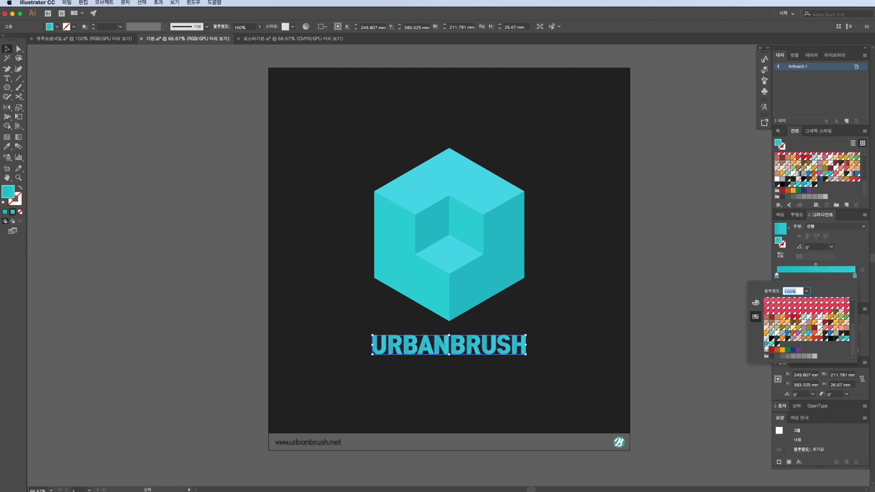
{"action": "left_click", "coordinate": [772, 344]}
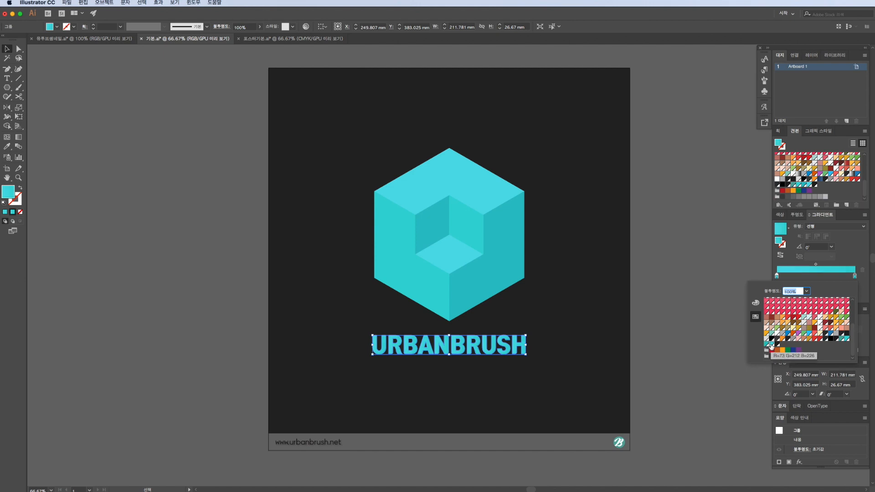
{"action": "left_click", "coordinate": [841, 339]}
{"action": "left_click", "coordinate": [52, 124]}
- Stretch the linear gradient horizontally across the whole URBANBRUSH wordmark, running from dark teal at the U to turquoise at the H
{"action": "key", "text": "g"}
{"action": "left_click_drag", "start_coordinate": [367, 342], "coordinate": [525, 346]}
{"action": "key", "text": "v"}
{"action": "left_click", "coordinate": [649, 341]}
{"action": "scroll", "coordinate": [659, 332], "scroll_direction": "up", "scroll_amount": 1}
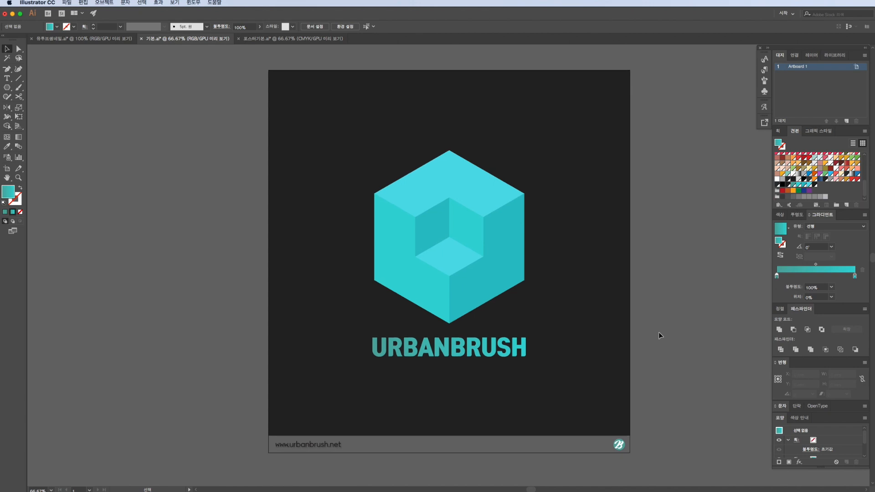
{"action": "scroll", "coordinate": [659, 332], "scroll_direction": "right", "scroll_amount": 1}
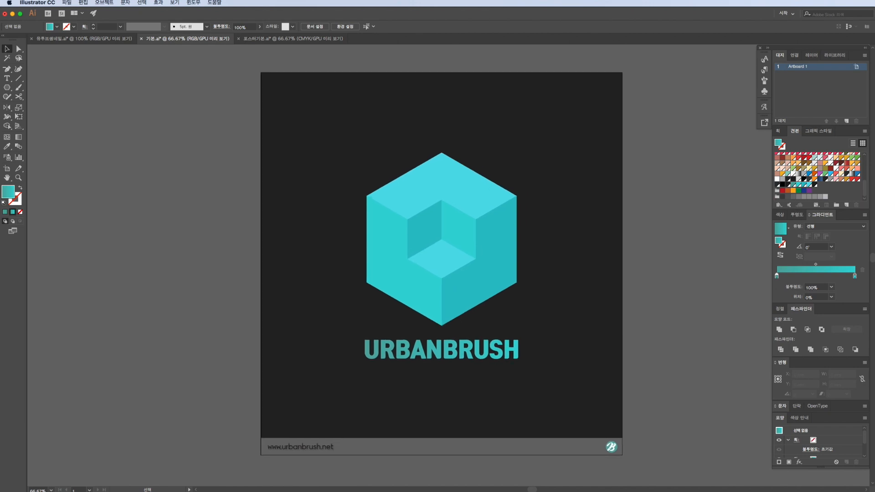